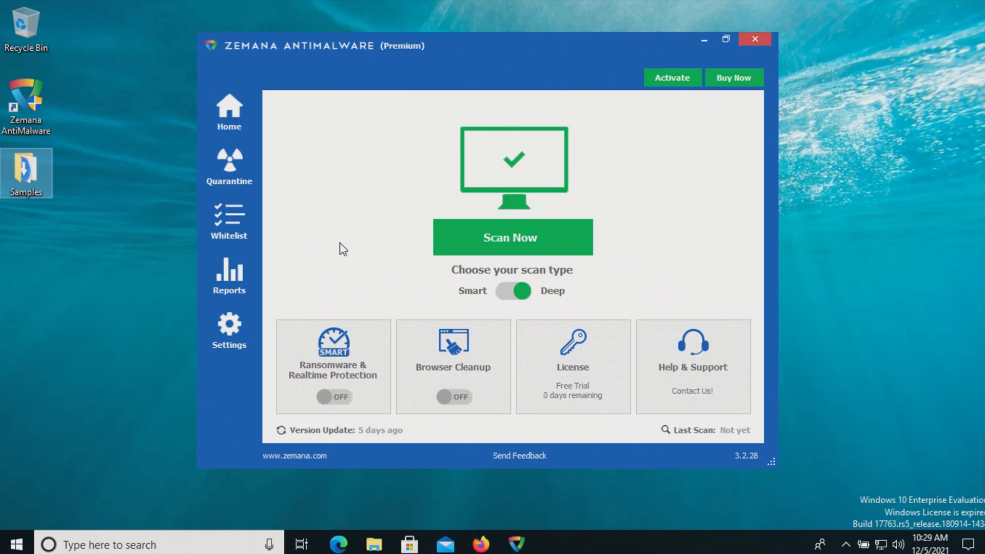
Show the Samples folder of 154 malware sample applications in File Explorer
double_click(38, 170)
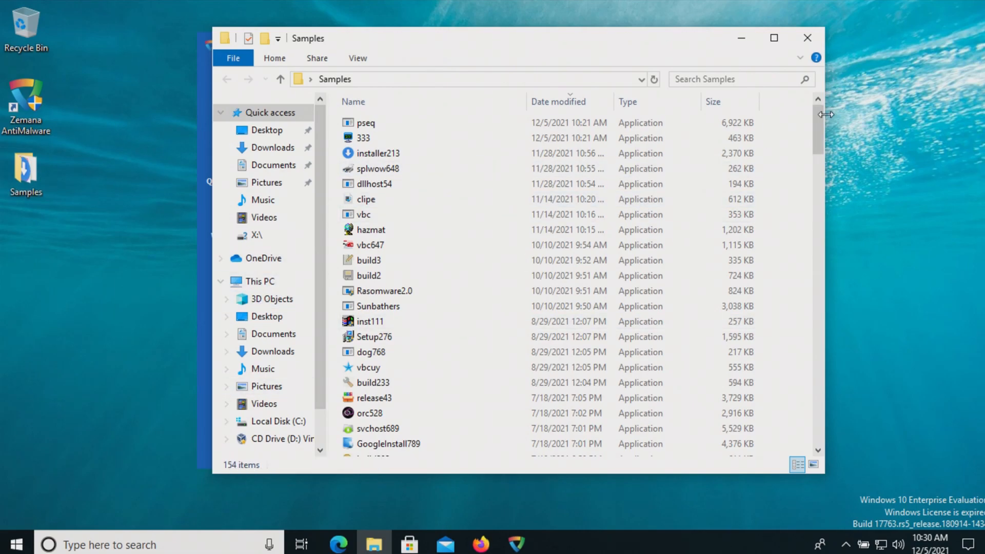
mouse_move(819, 127)
mouse_down()
mouse_move(802, 411)
mouse_move(818, 115)
mouse_up()
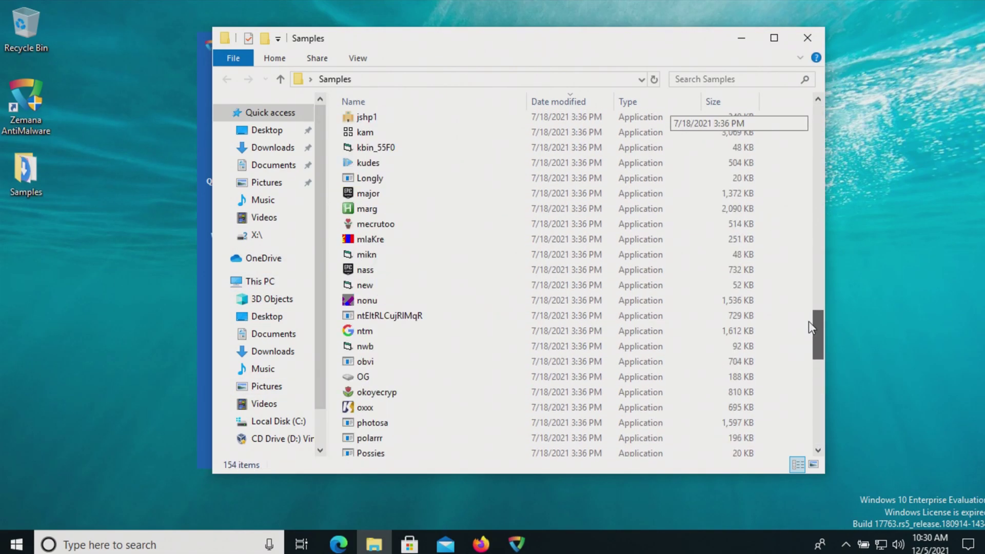
Minimize File Explorer to bring Zemana AntiMalware back into view
click(742, 37)
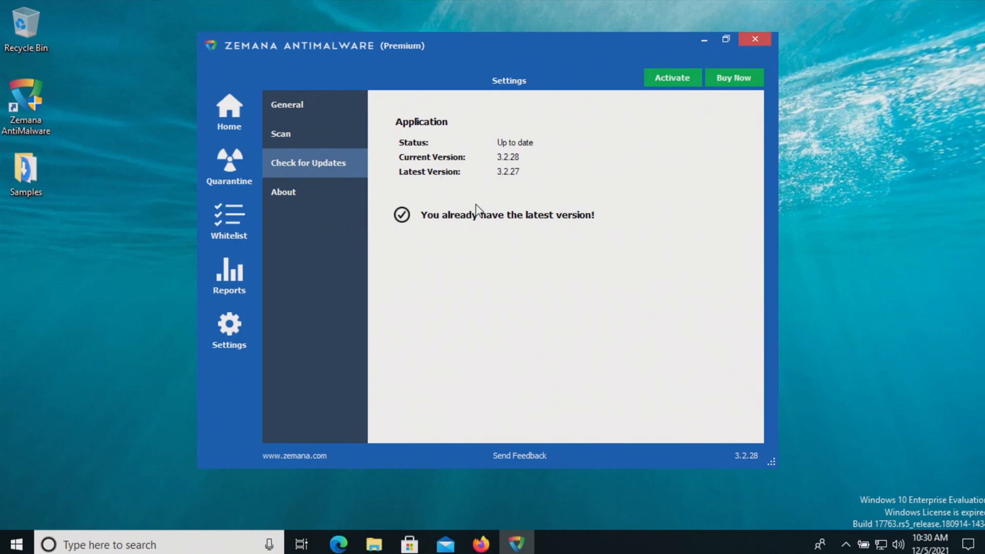
Switch Ransomware & Realtime Protection and Browser Cleanup to ON, then show the Samples folder
click(229, 116)
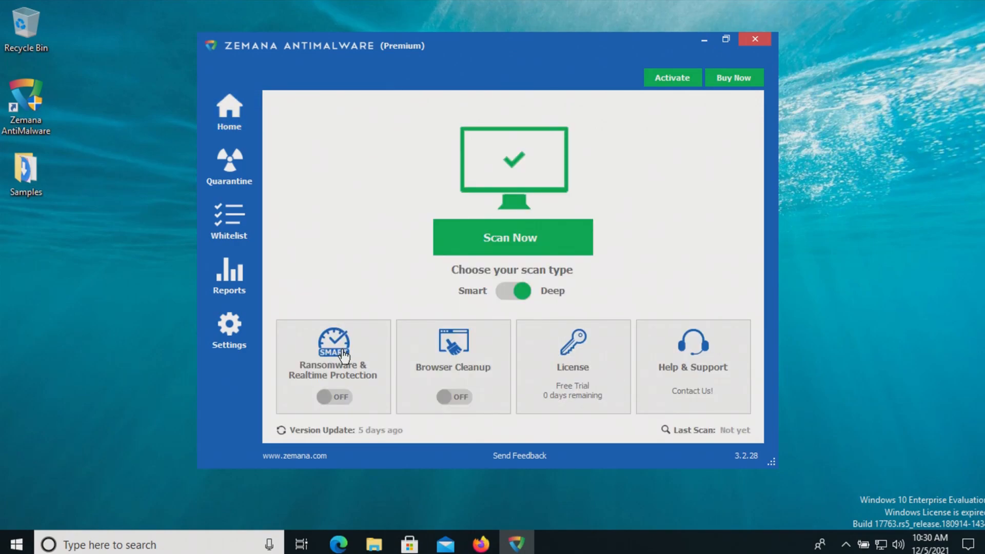
click(333, 397)
click(441, 398)
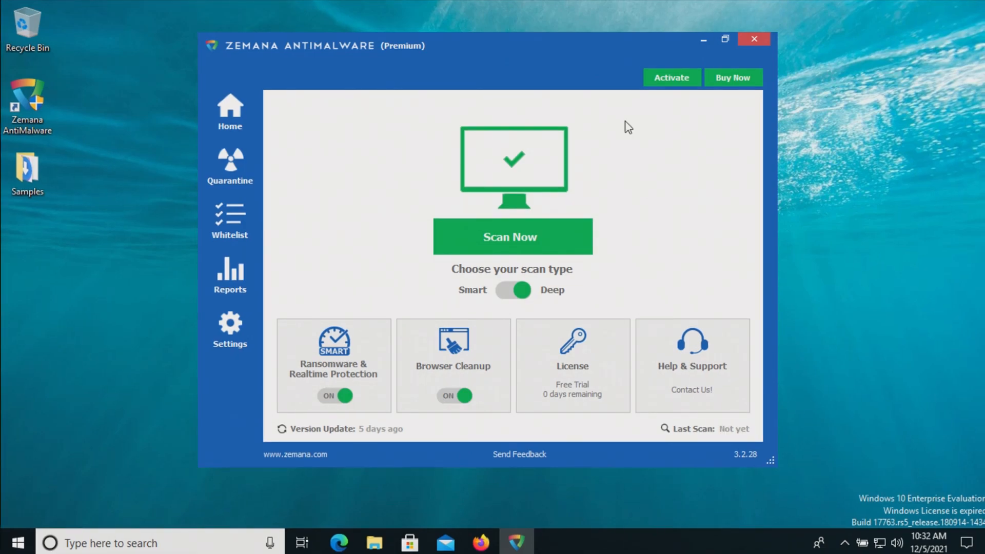
double_click(36, 164)
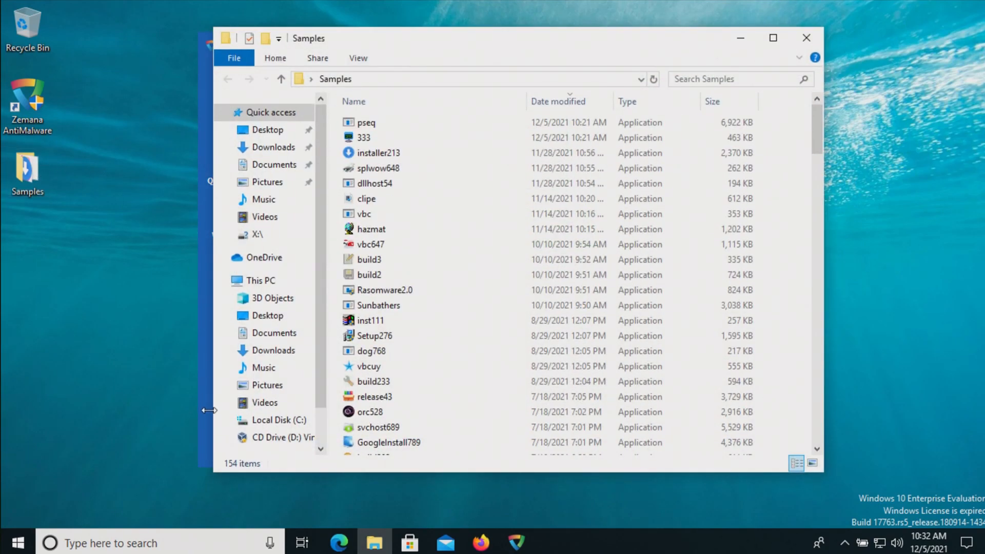
Run a custom scan of the drive, quarantine the 86 detected threats, and check the 69 remaining samples
click(737, 38)
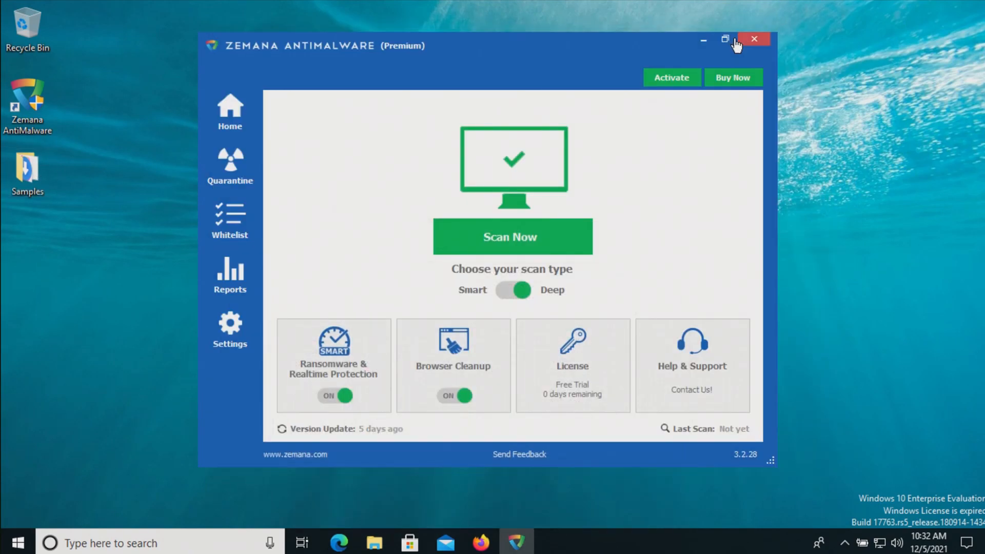
click(523, 246)
click(526, 378)
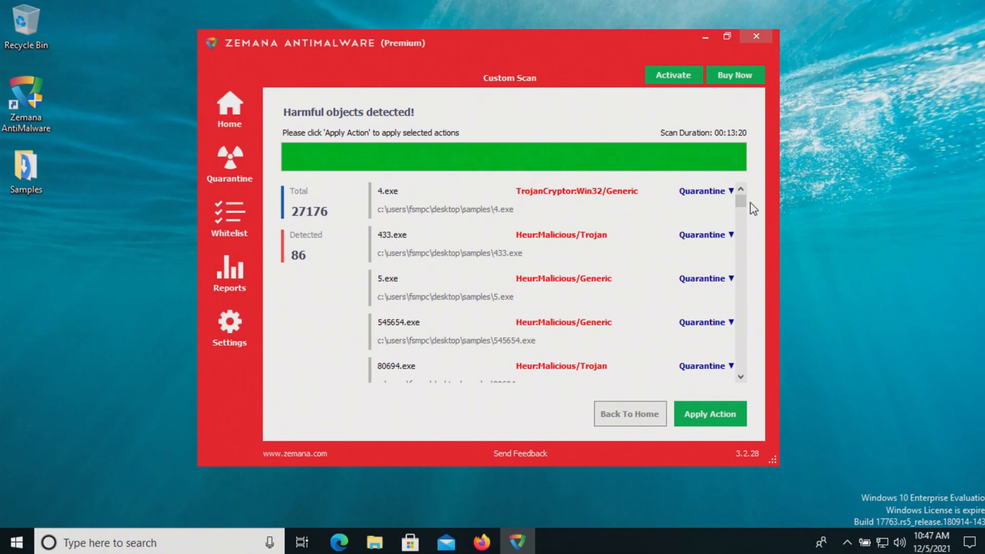
mouse_move(741, 202)
mouse_down()
mouse_move(741, 366)
mouse_move(741, 200)
mouse_up()
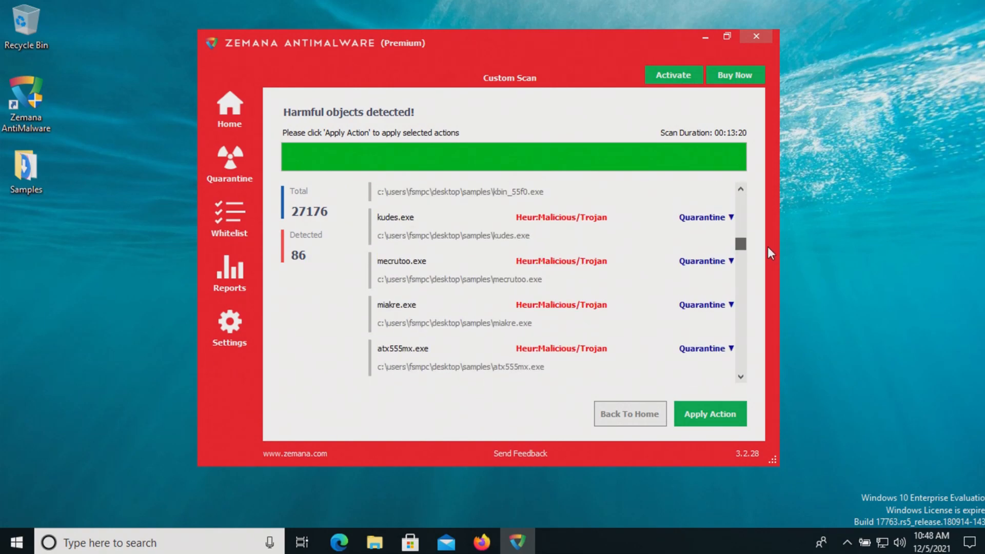
click(698, 419)
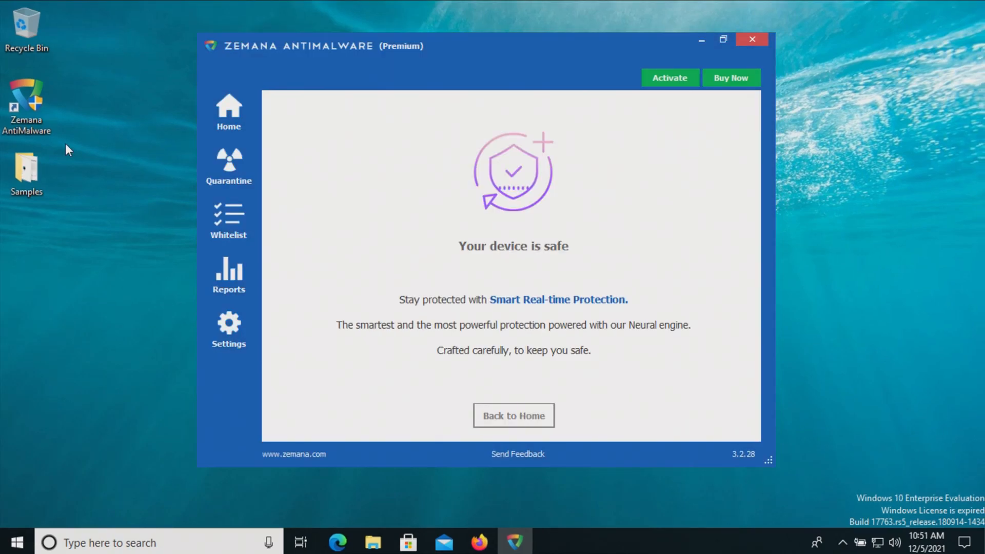
double_click(31, 168)
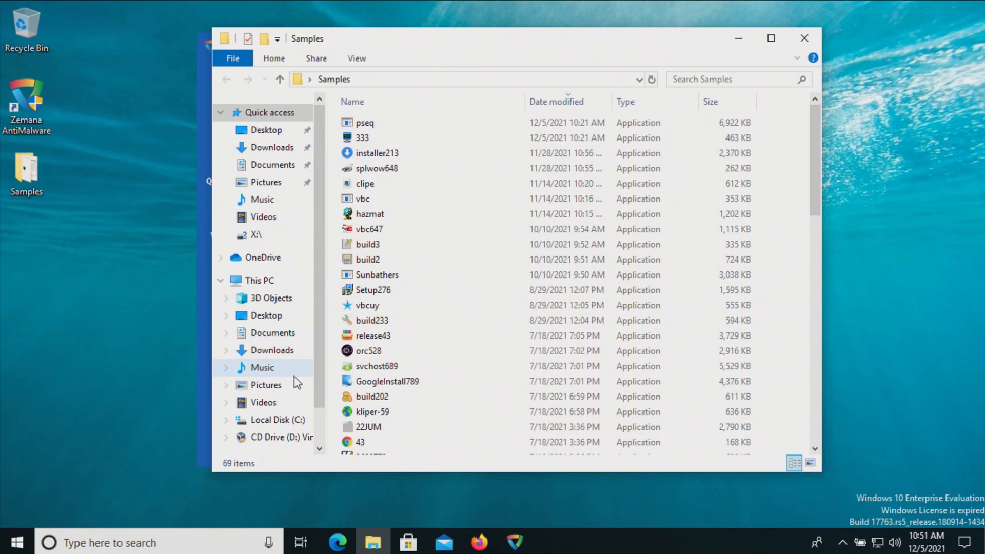
Scan the Samples folder via its context-menu Zemana option, allowing the UAC prompt
click(739, 39)
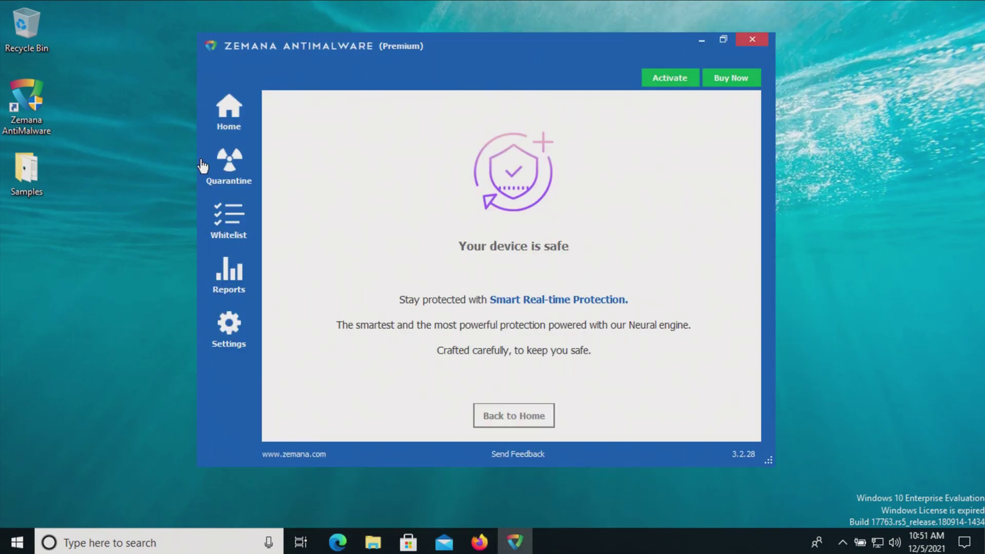
right_click(17, 171)
click(77, 277)
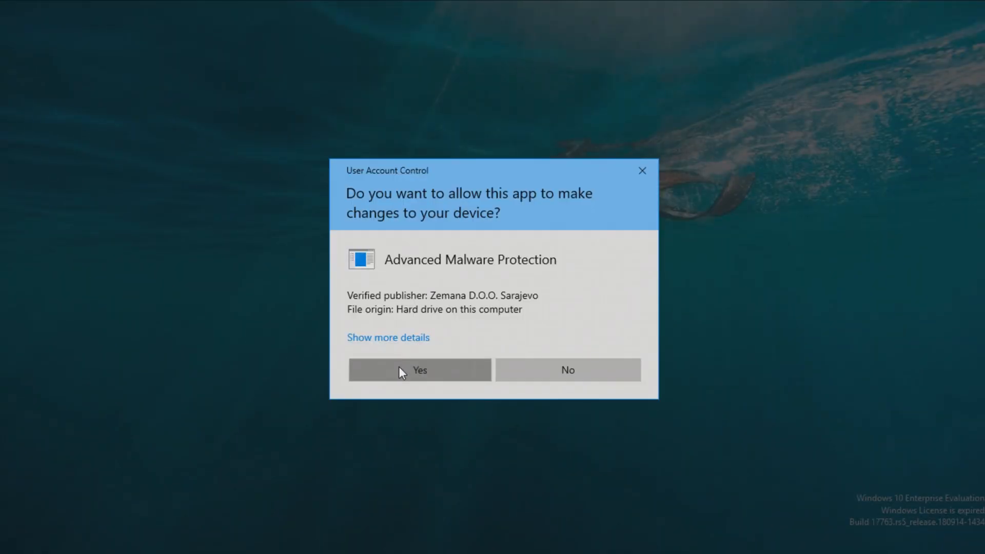
click(399, 366)
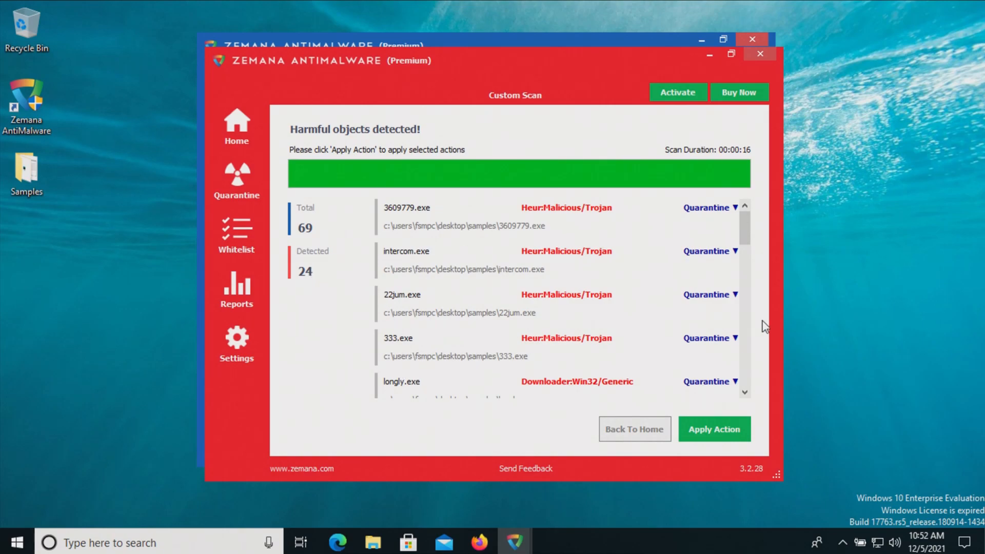
drag(745, 227, 745, 362)
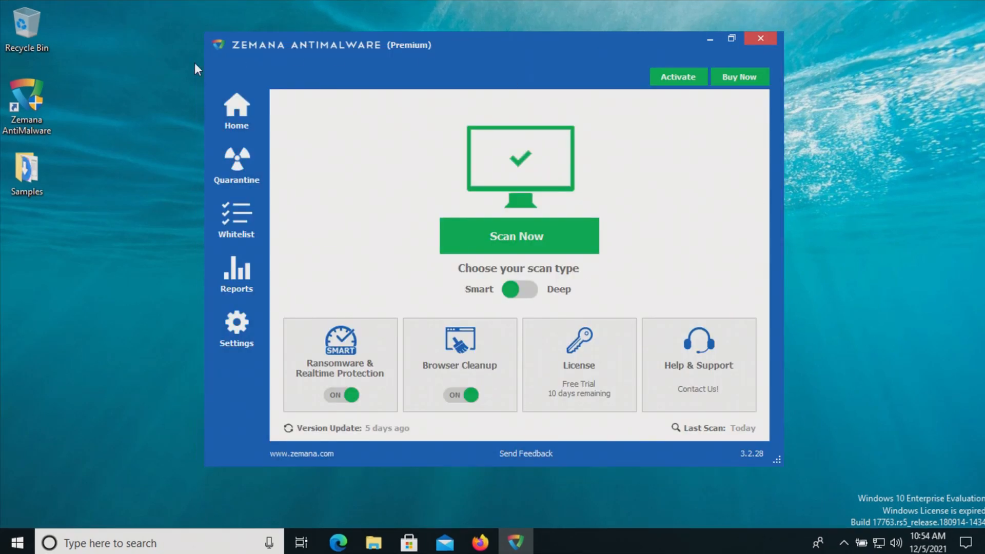
Reopen the Samples folder to reveal the 19 items left after cleanup
double_click(22, 177)
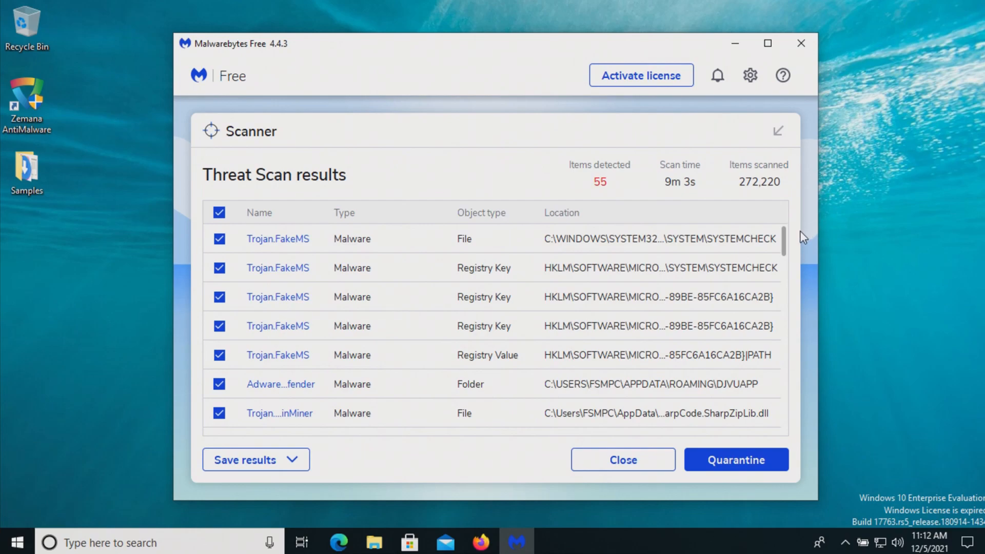
mouse_move(785, 241)
mouse_down()
mouse_move(795, 288)
mouse_move(786, 431)
mouse_up()
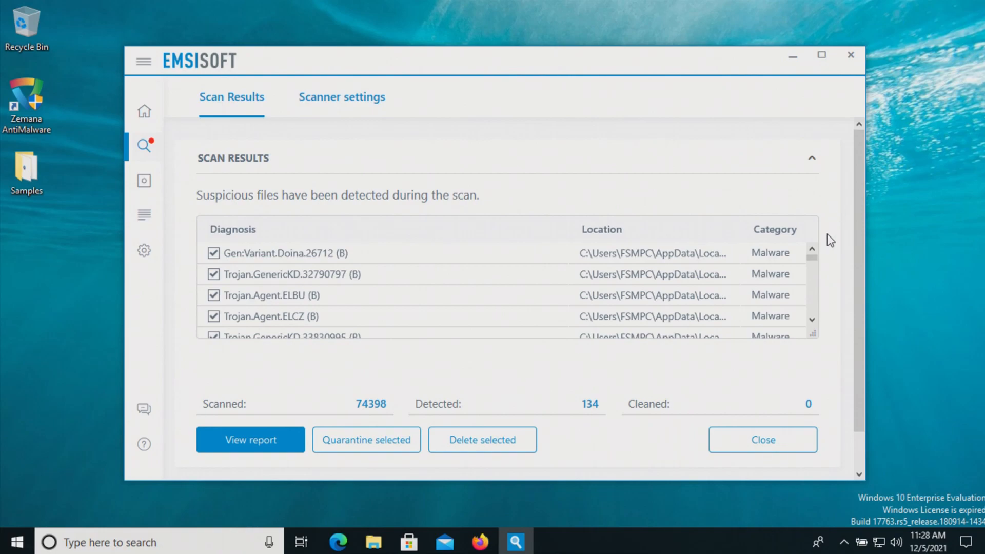
drag(811, 257, 818, 321)
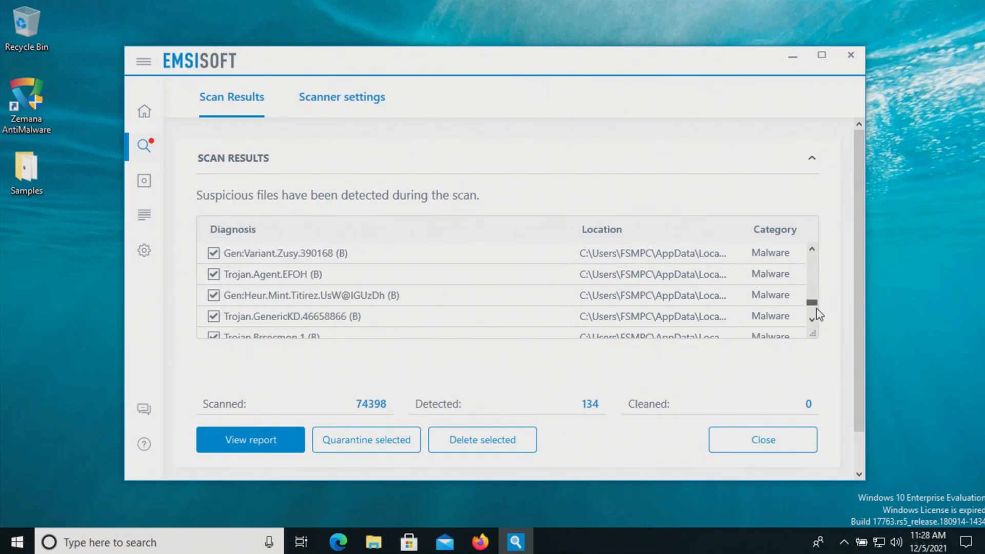